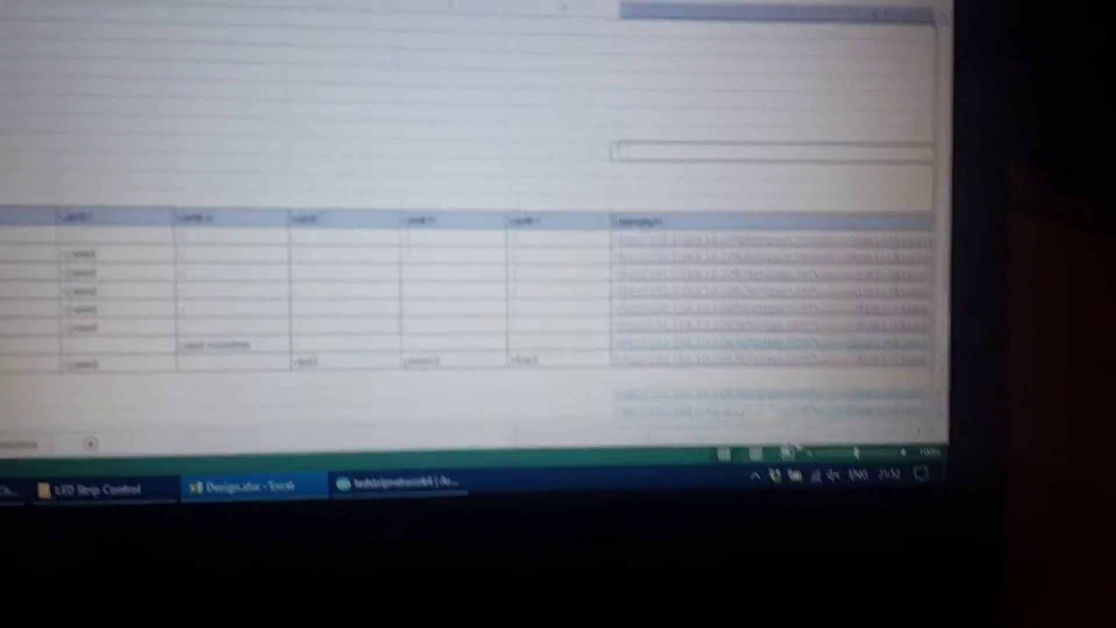
{"action": "left_click_drag", "start_coordinate": [680, 393], "coordinate": [742, 393]}
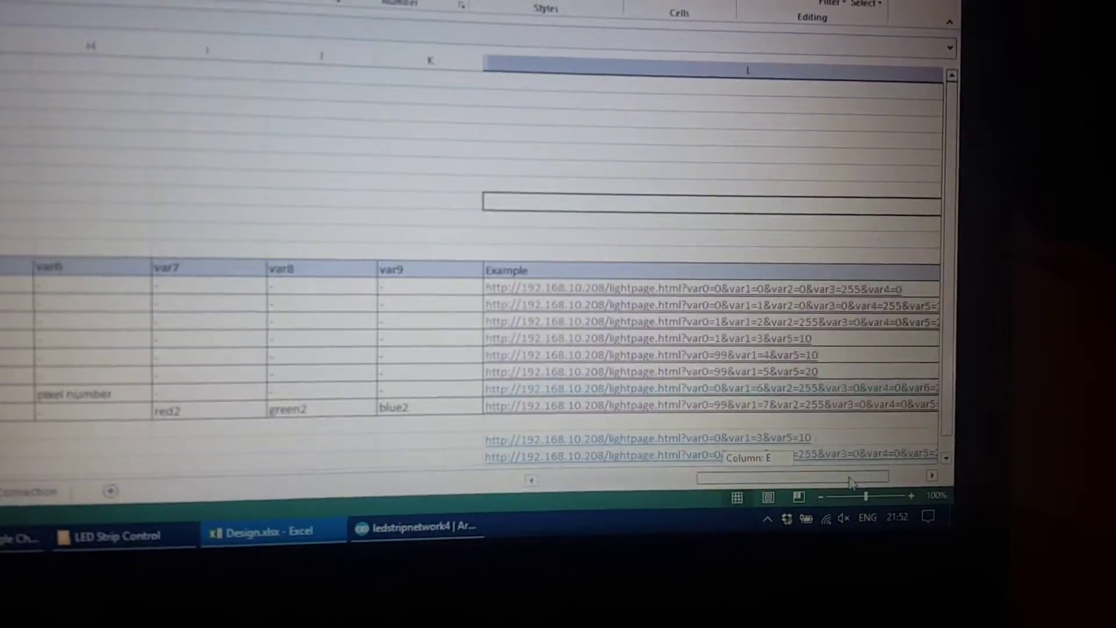